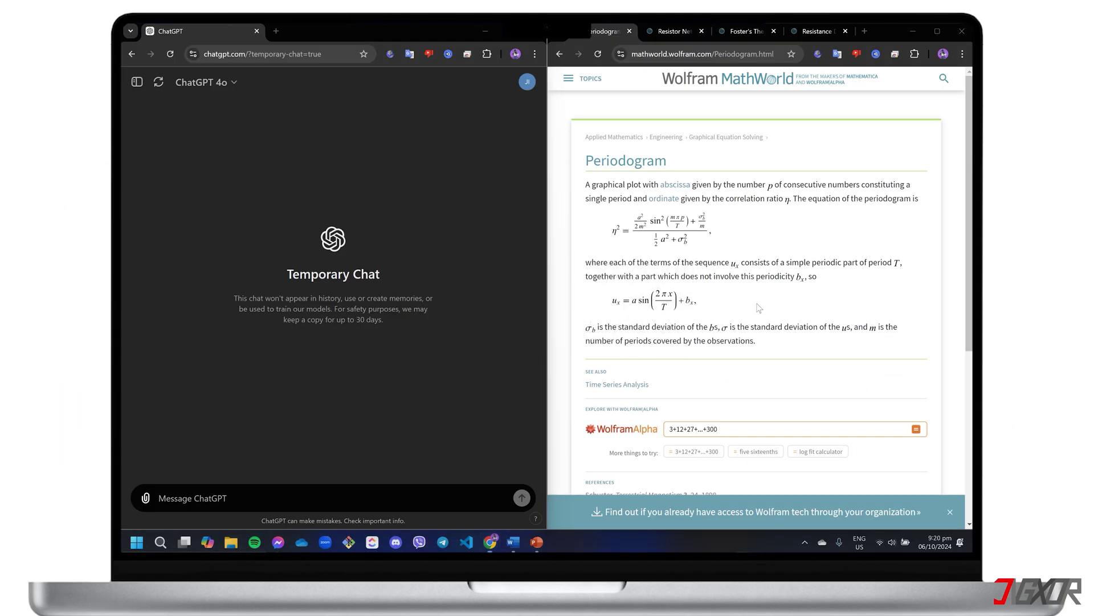
# - Snip the periodogram equation and send the image to ChatGPT for Word-ready LaTeX
pyautogui.press('super+shift+s')
pyautogui.moveTo(597, 203)
pyautogui.mouseDown()
pyautogui.moveTo(737, 253)
pyautogui.moveTo(710, 254)
pyautogui.mouseUp()
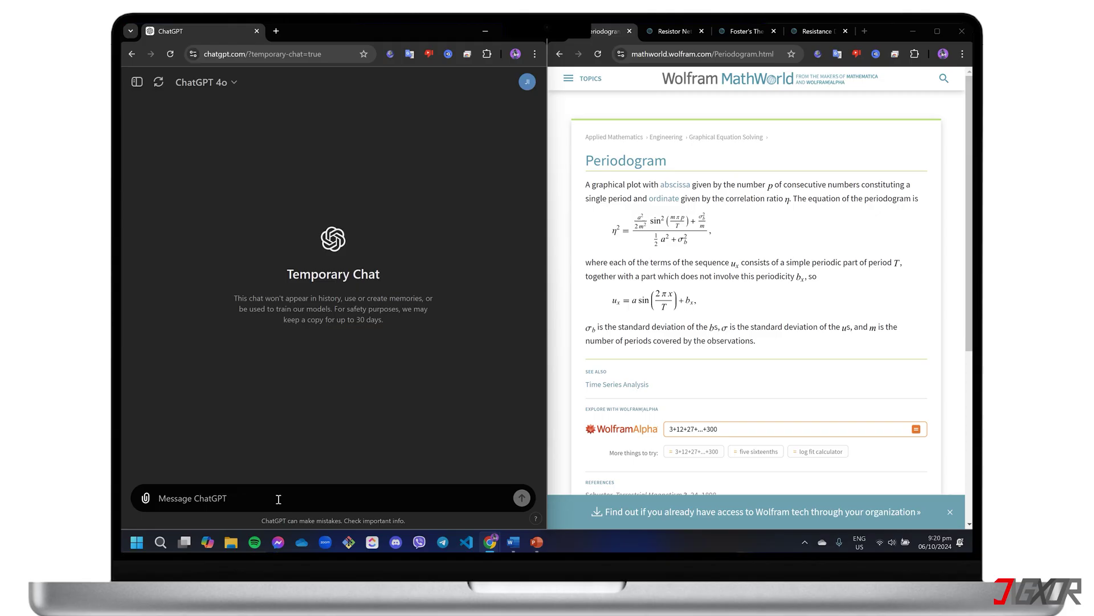
pyautogui.hotkey('ctrl', 'v')
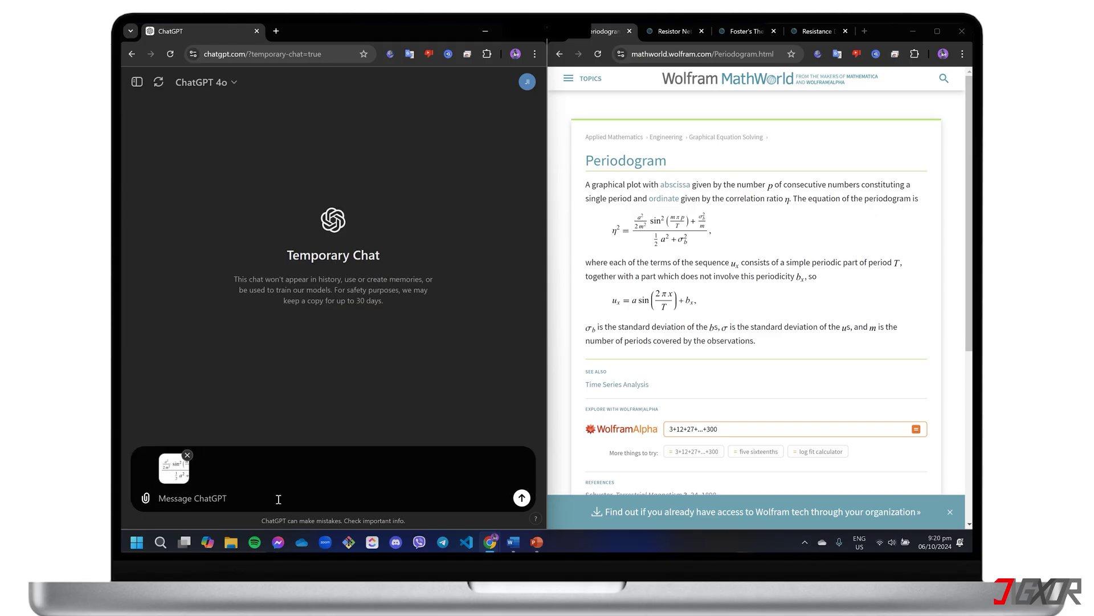
pyautogui.write('Extract the equation from the image, then convert it into LaTeX format for MS Word')
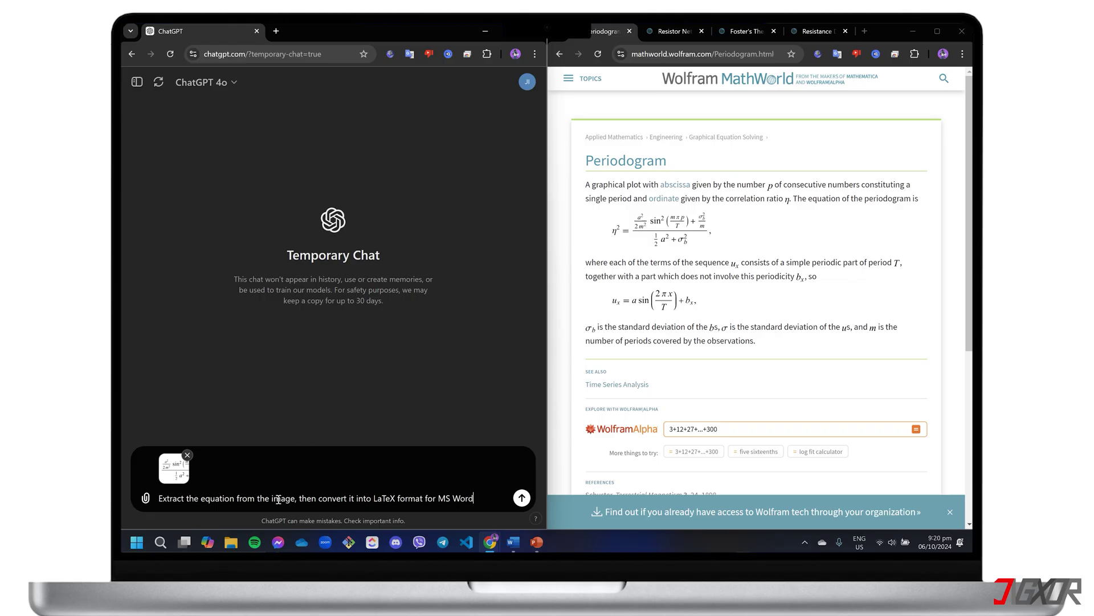
pyautogui.press('Return')
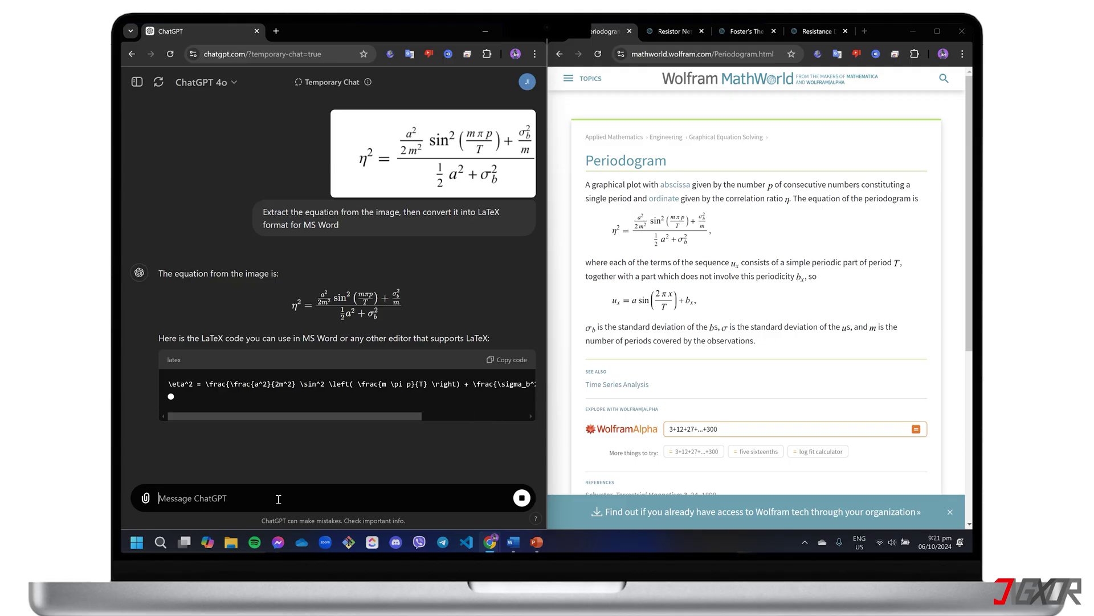
# - Paste the copied periodogram LaTeX into a new Word equation, render it, and add a new line
pyautogui.click(504, 362)
pyautogui.hotkey('alt', 'Tab')
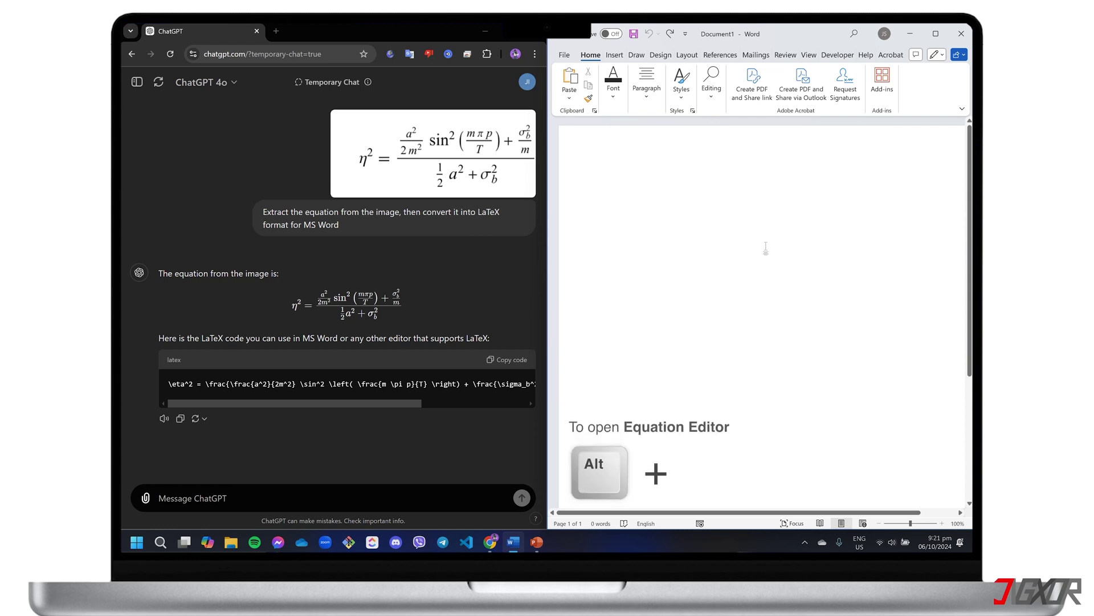
pyautogui.hotkey('alt', '=')
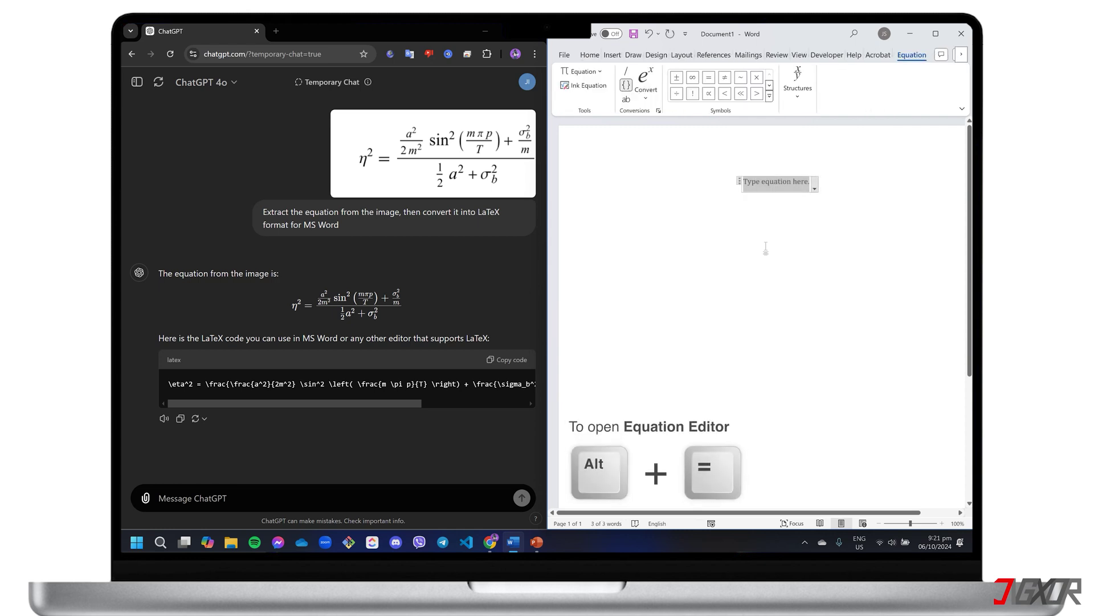
pyautogui.hotkey('ctrl', 'v')
pyautogui.press('Return')
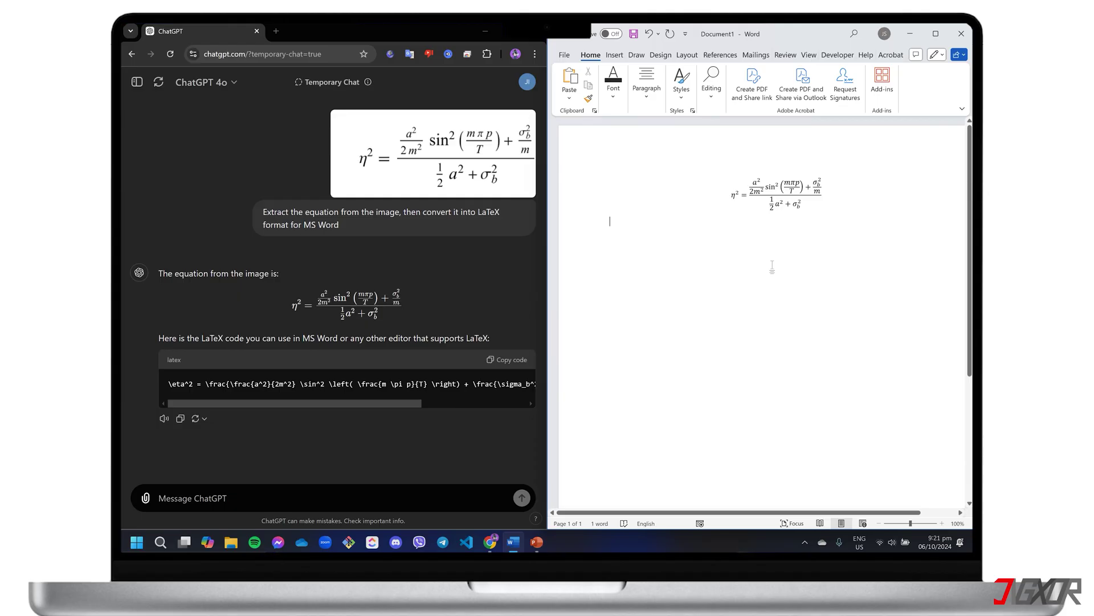
pyautogui.press('Return')
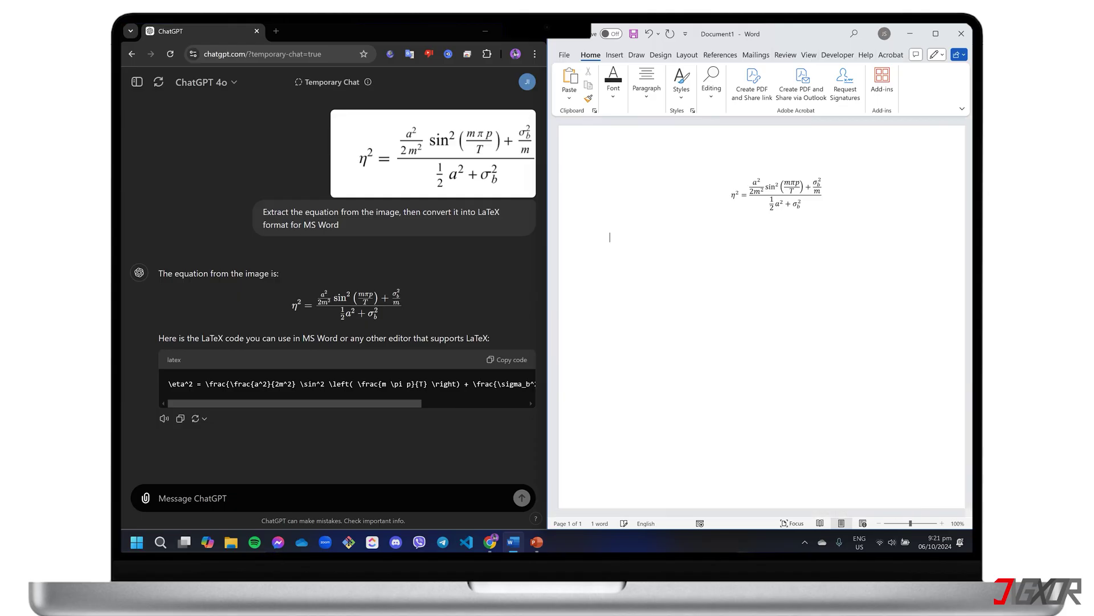
# - Snip parallel-resistor equation (2) and send it to ChatGPT with 'Here's another image'
pyautogui.hotkey('alt', 'Tab')
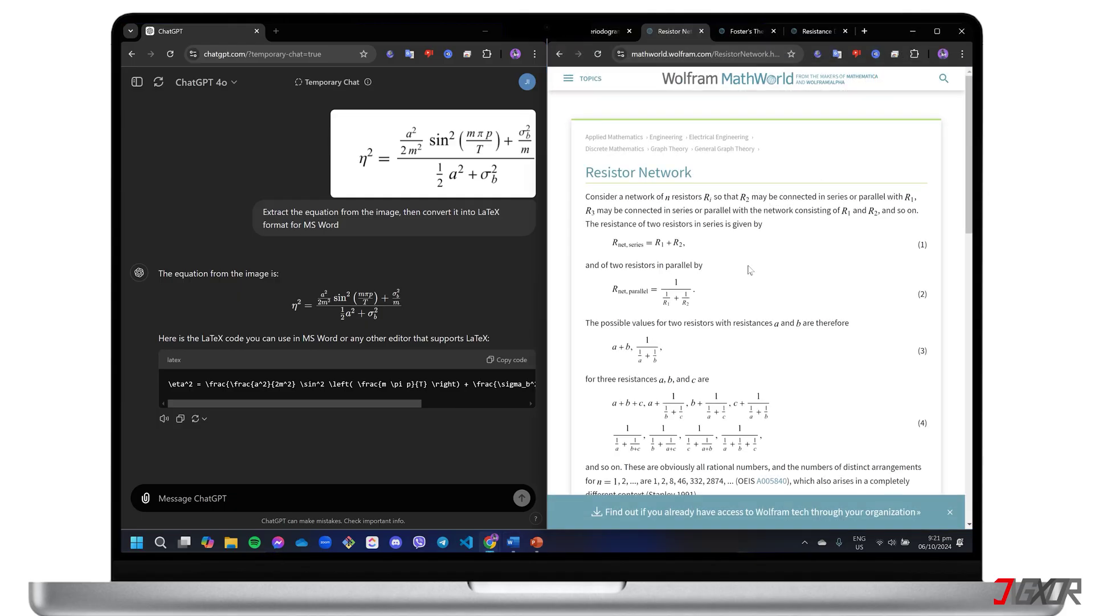
pyautogui.press('super+shift+s')
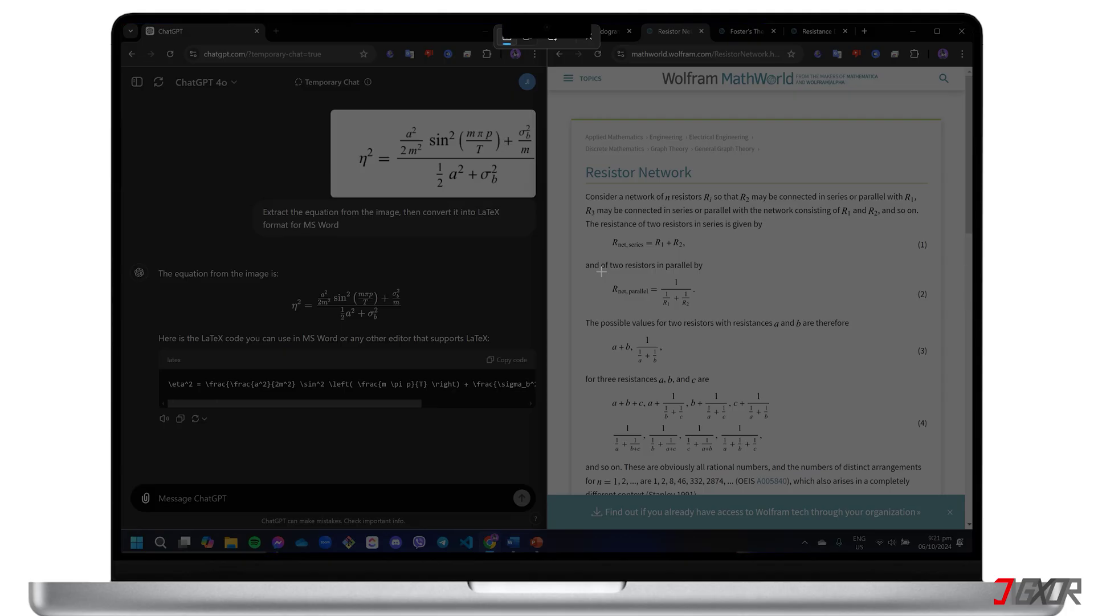
pyautogui.moveTo(601, 272); pyautogui.dragTo(693, 311)
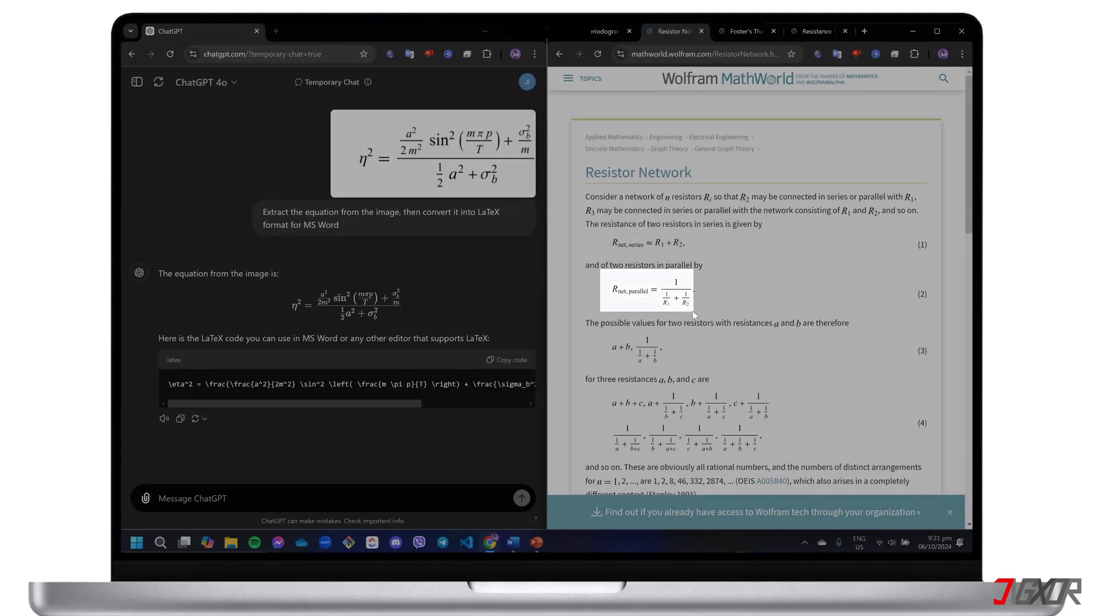
pyautogui.click(341, 500)
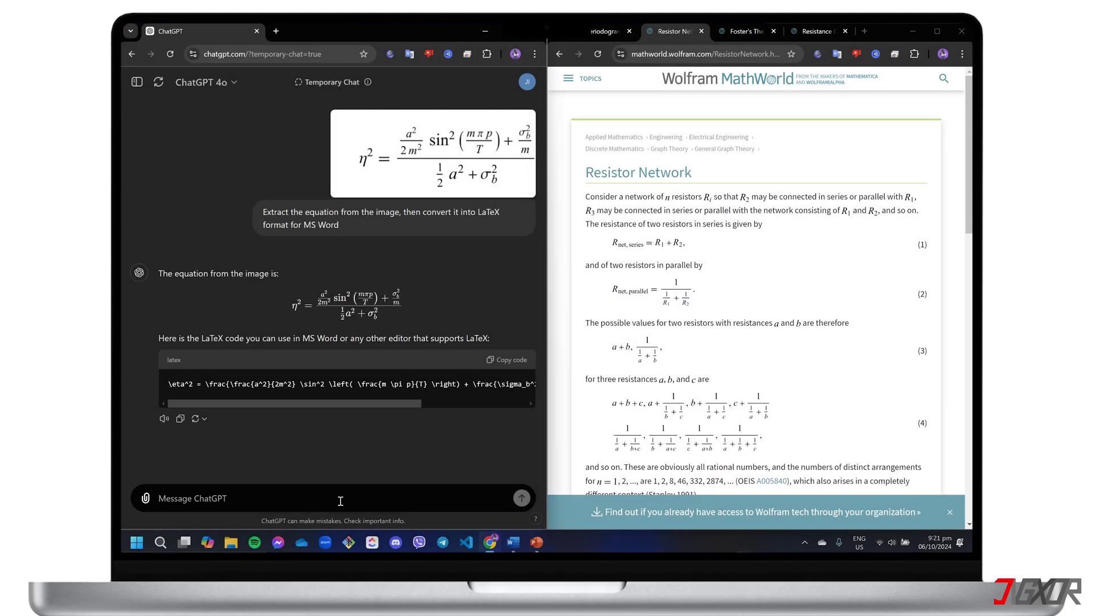
pyautogui.hotkey('ctrl', 'v')
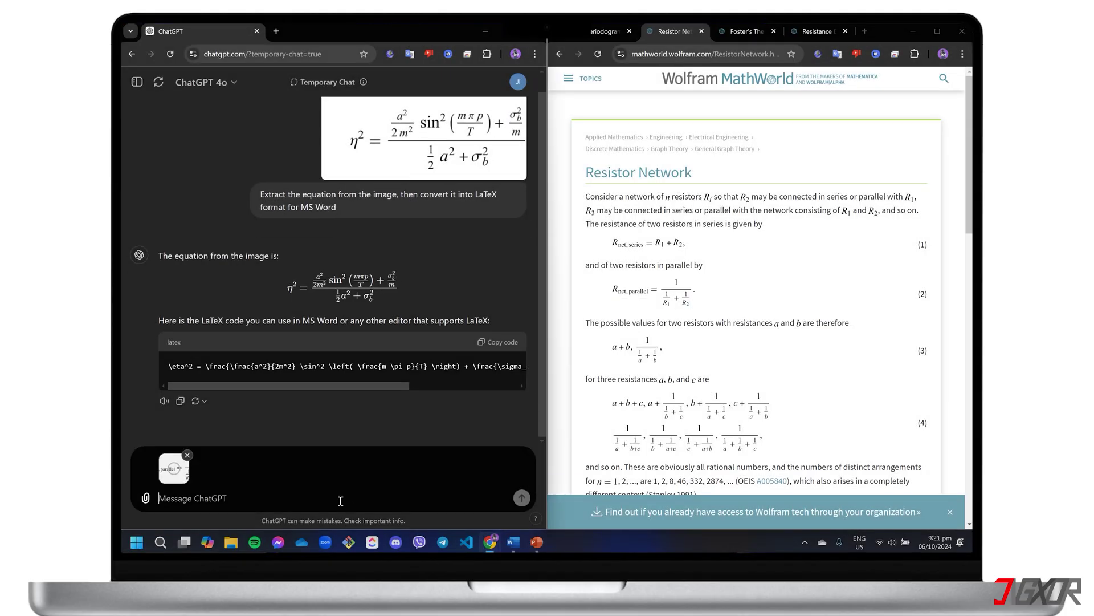
pyautogui.write("Here's another image")
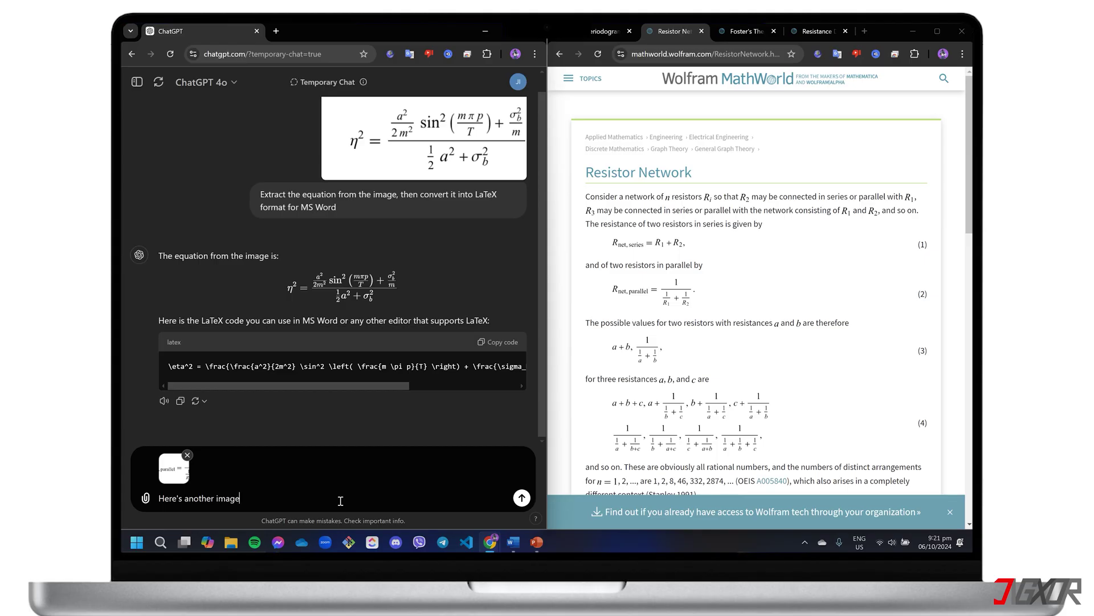
pyautogui.press('Return')
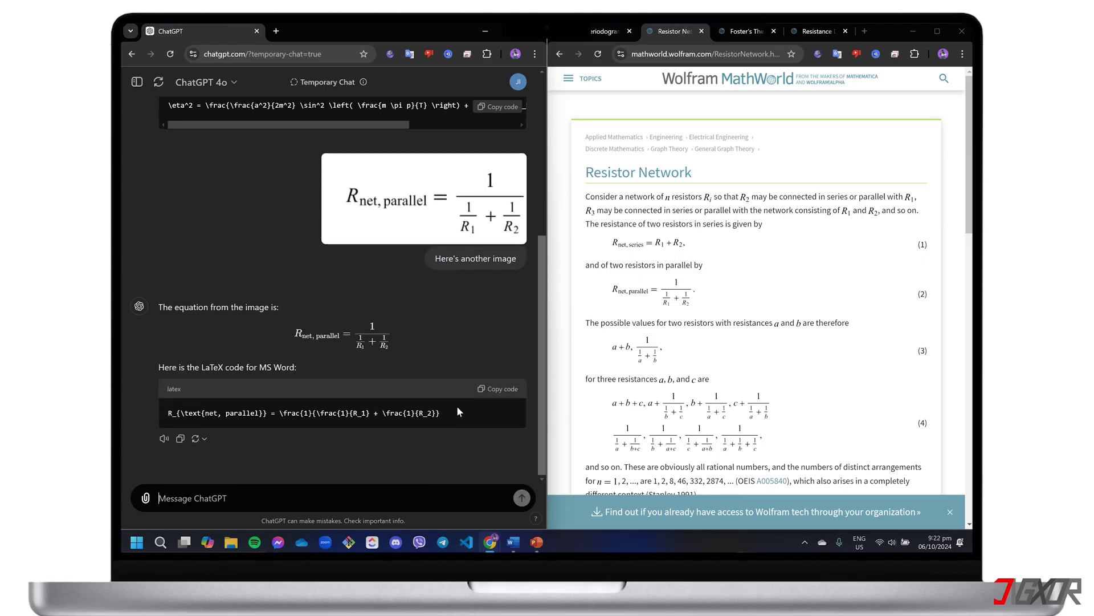
# - Insert the copied parallel-resistor LaTeX as a new rendered equation in Word
pyautogui.hotkey('alt', 'Tab')
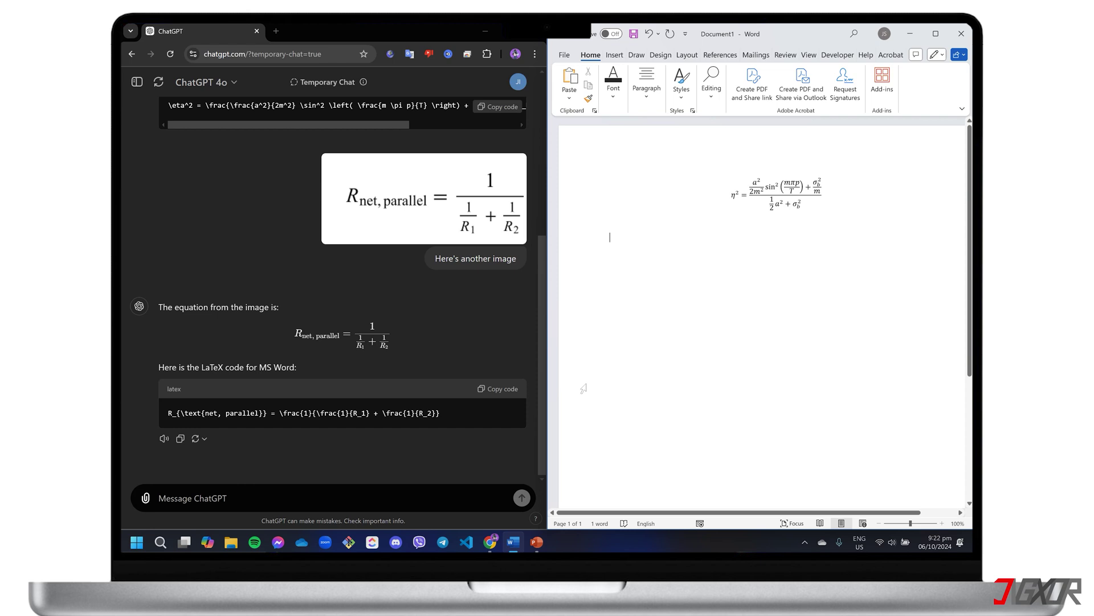
pyautogui.hotkey('alt', '=')
pyautogui.hotkey('ctrl', 'v')
pyautogui.press('Return')
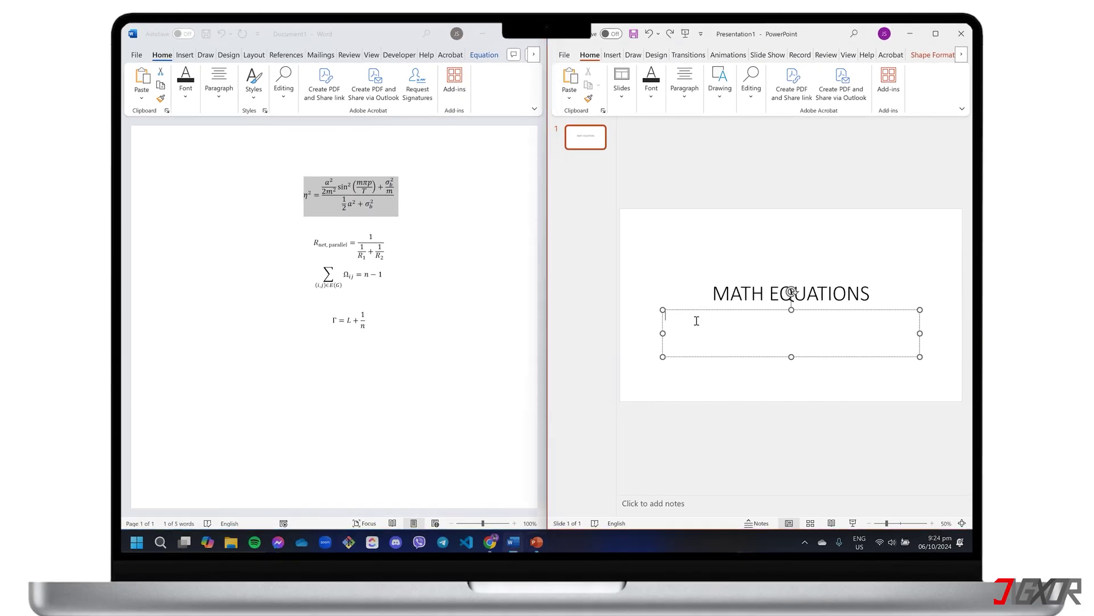
# - Paste the Word equation onto the slide, then undo the paste
pyautogui.hotkey('ctrl', 'v')
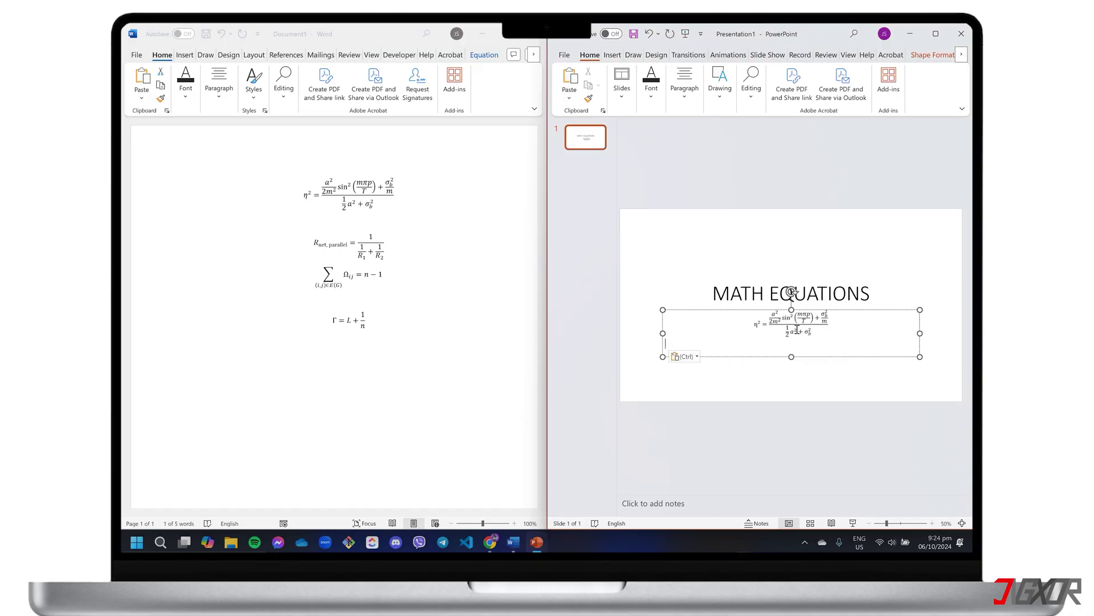
pyautogui.click(612, 56)
pyautogui.hotkey('ctrl', 'z')
# - Insert picture Image_1116_1 from this device and position it below the MATH EQUATIONS title
pyautogui.click(630, 86)
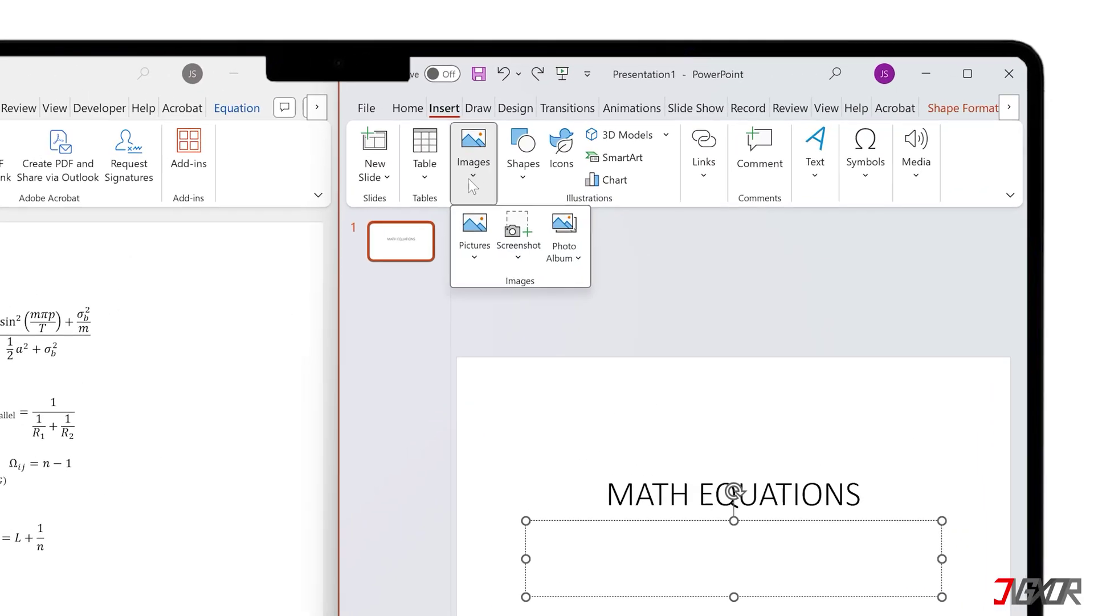
pyautogui.click(475, 243)
pyautogui.click(504, 318)
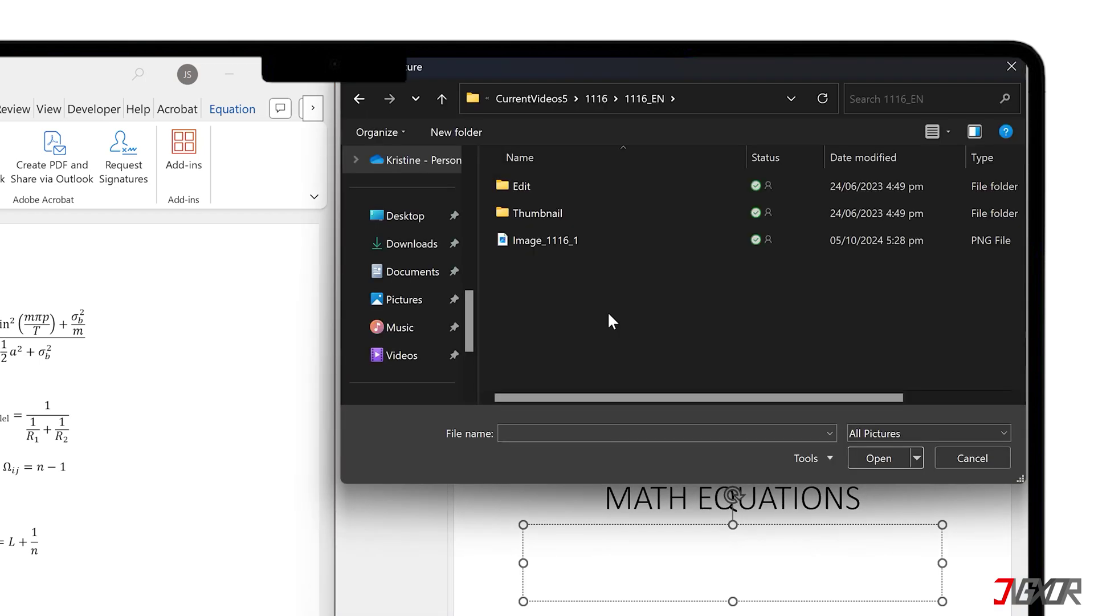
pyautogui.click(585, 240)
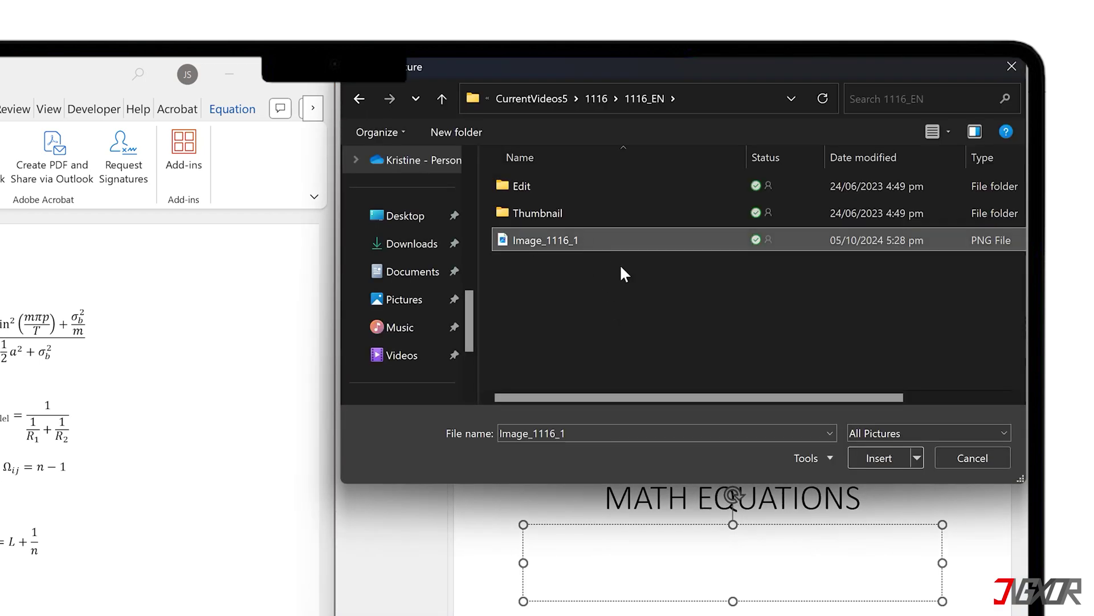
pyautogui.click(878, 460)
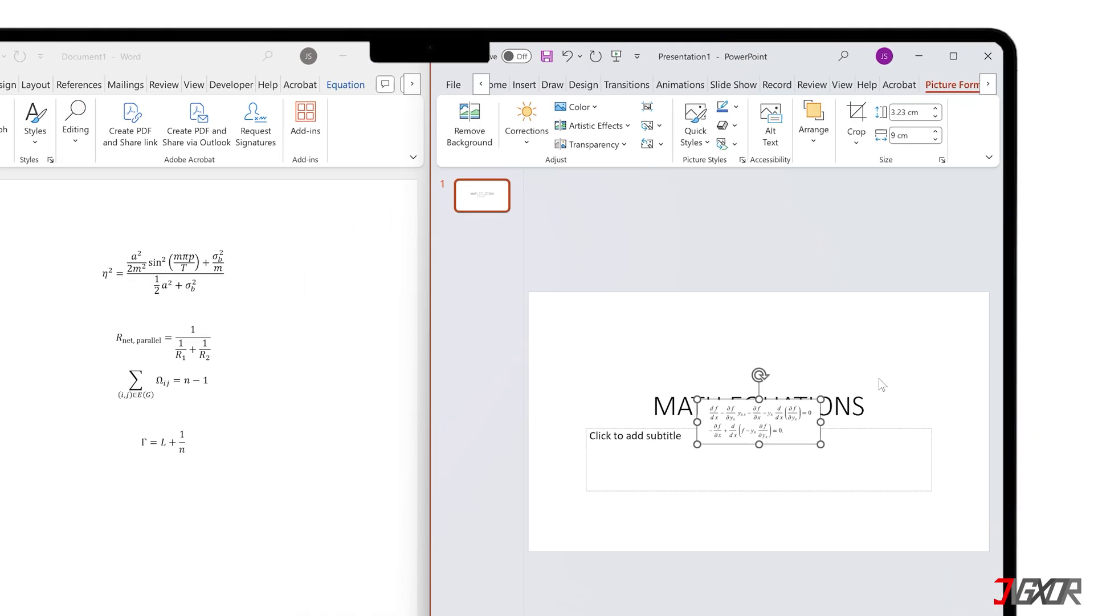
pyautogui.moveTo(783, 307); pyautogui.dragTo(710, 328)
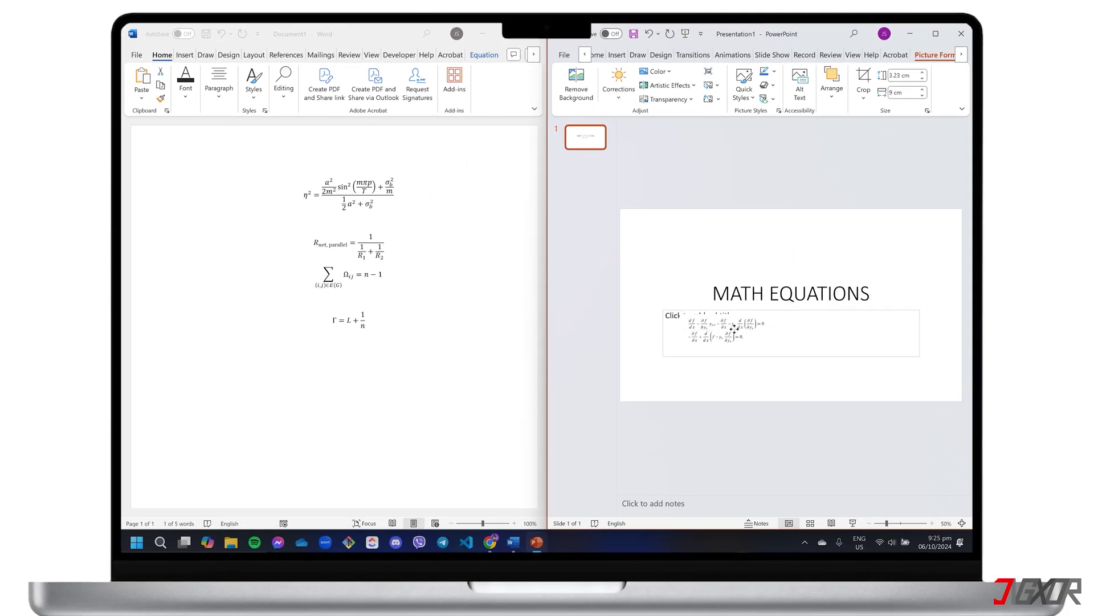
pyautogui.click(934, 34)
pyautogui.click(738, 451)
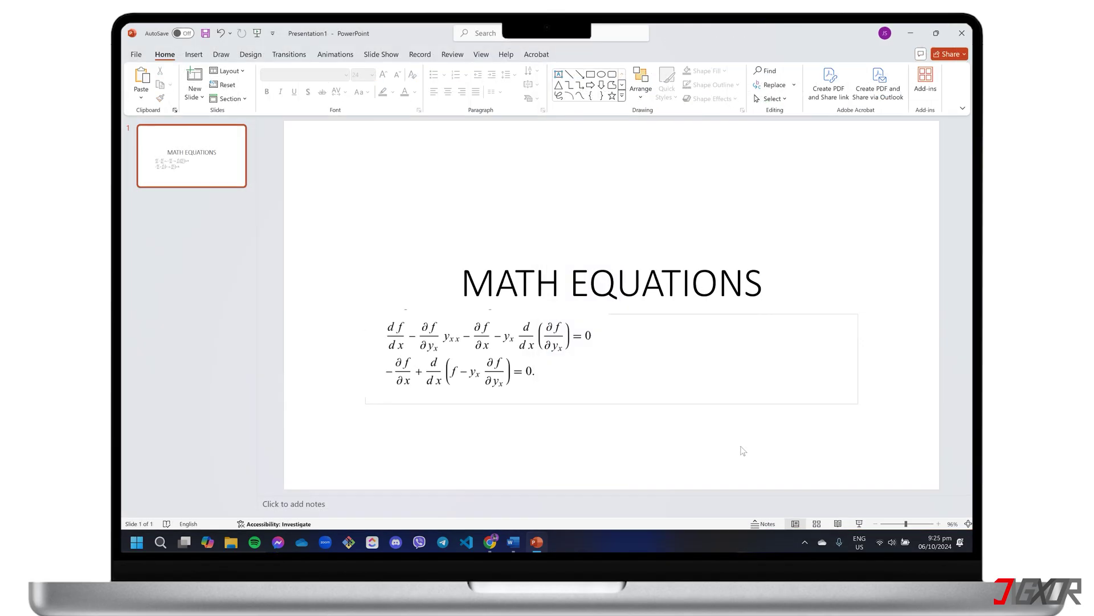